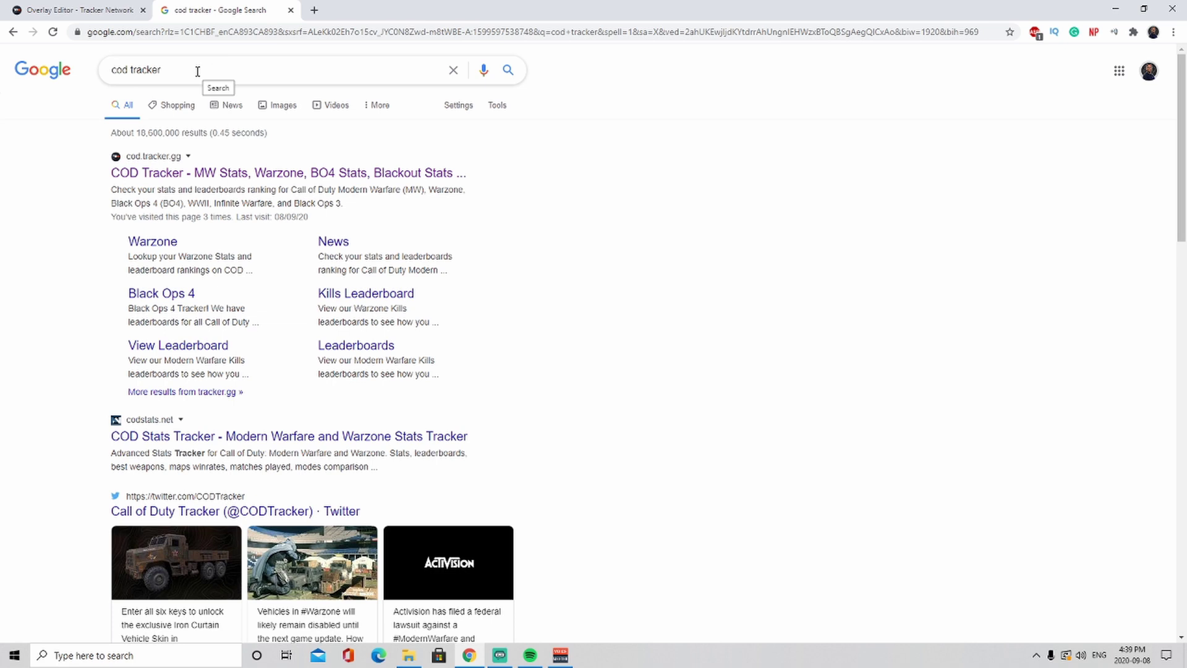
- Open cod.tracker.gg from the Google results and go to its OBS Overlay page
{"action": "left_click", "coordinate": [197, 72]}
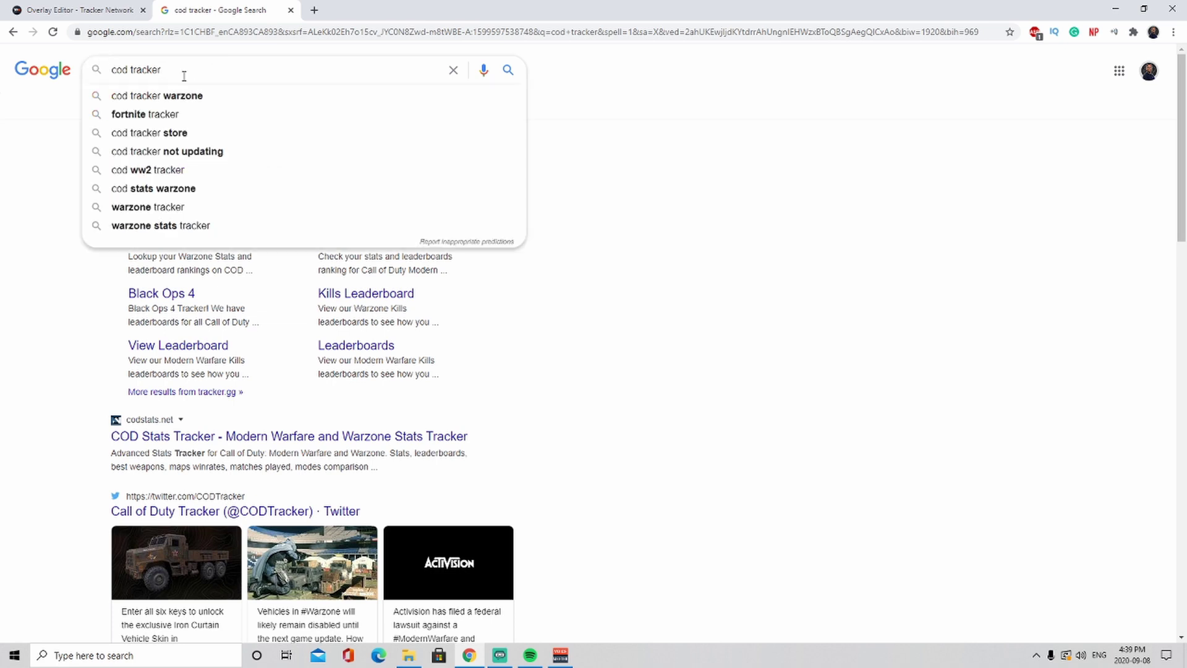
{"action": "left_click", "coordinate": [3, 192]}
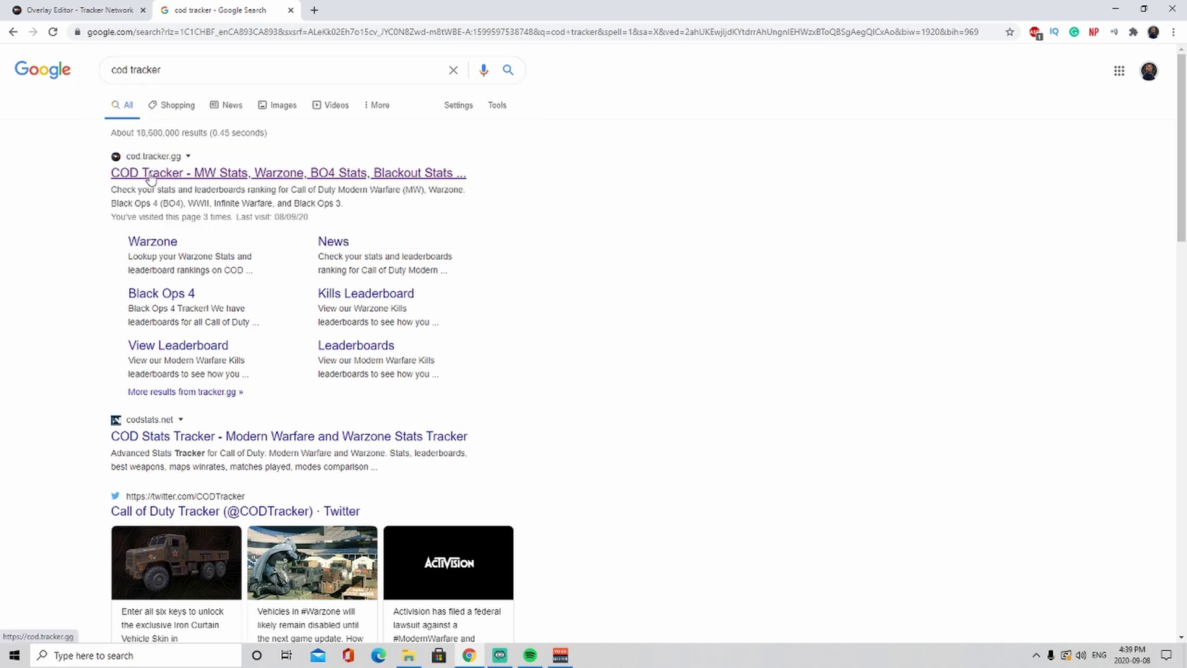
{"action": "left_click", "coordinate": [223, 178]}
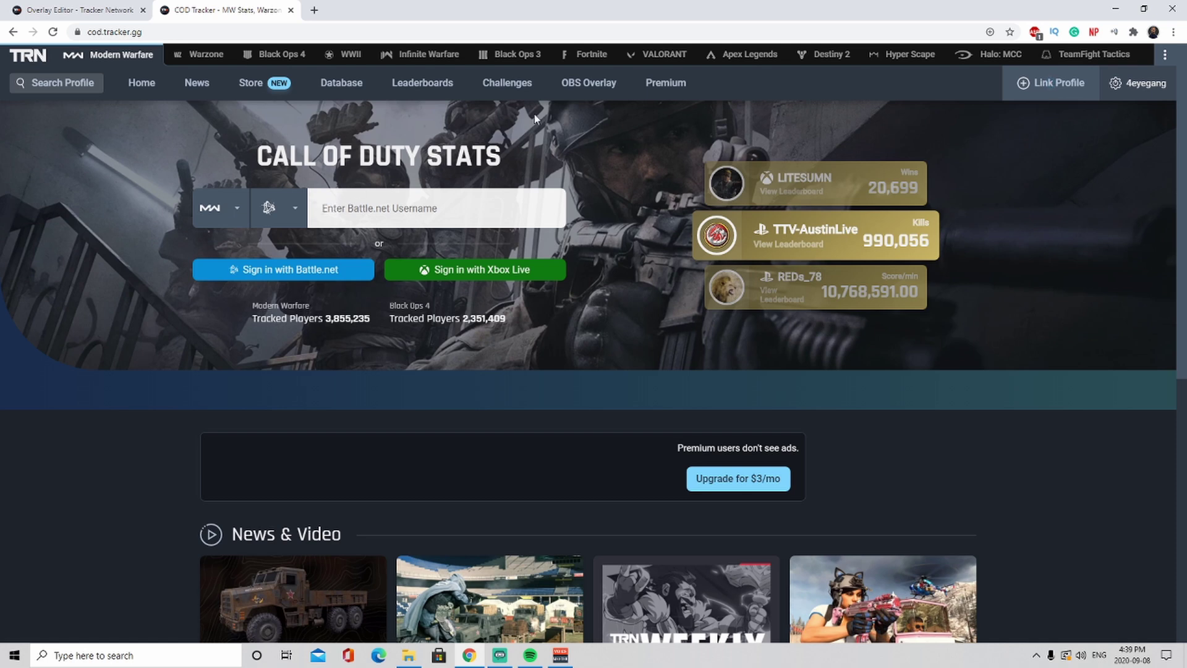
{"action": "left_click", "coordinate": [575, 84]}
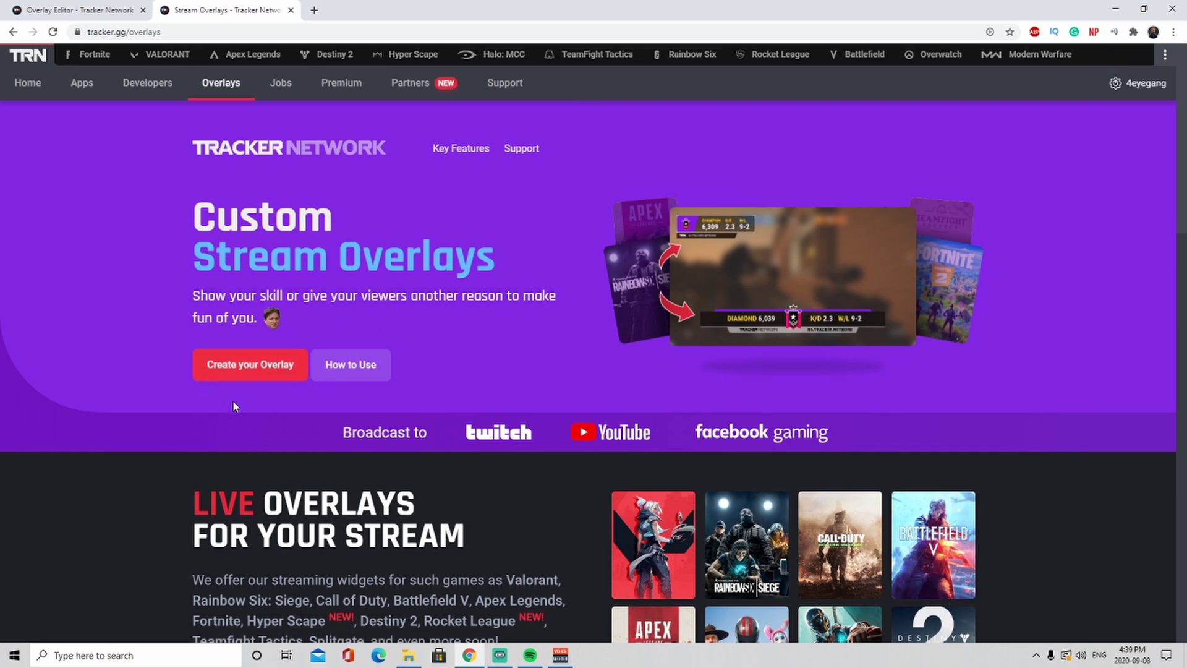
- Start a new overlay and choose CoD: Modern Warfare as its game
{"action": "left_click", "coordinate": [284, 364]}
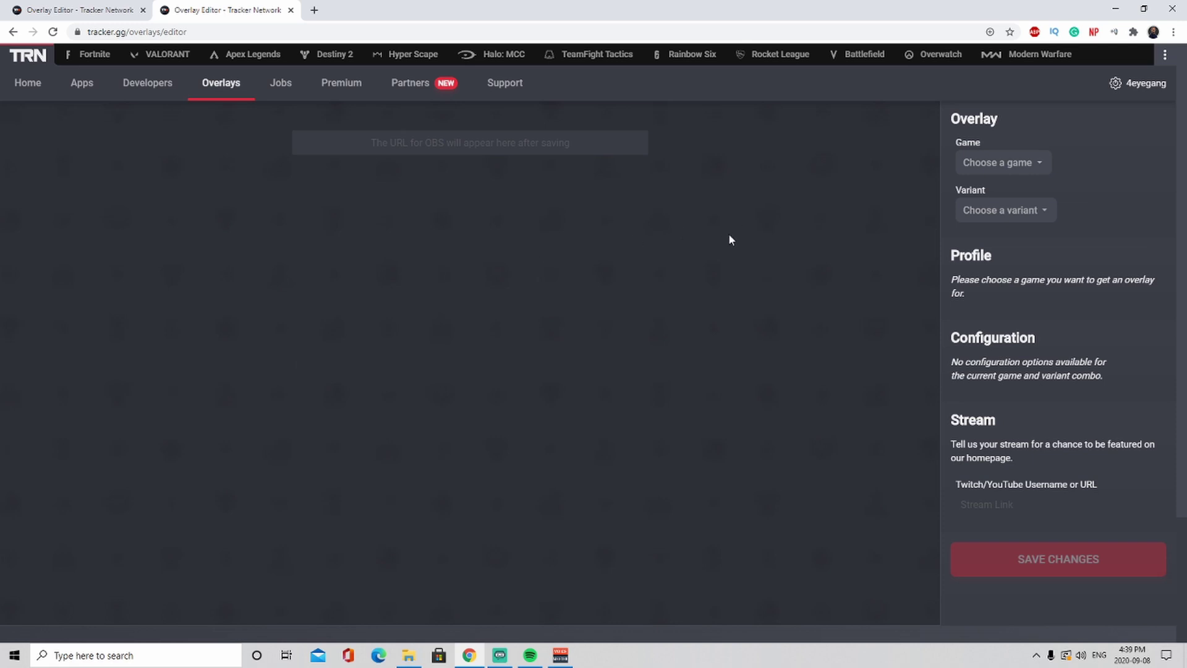
{"action": "left_click", "coordinate": [1029, 167]}
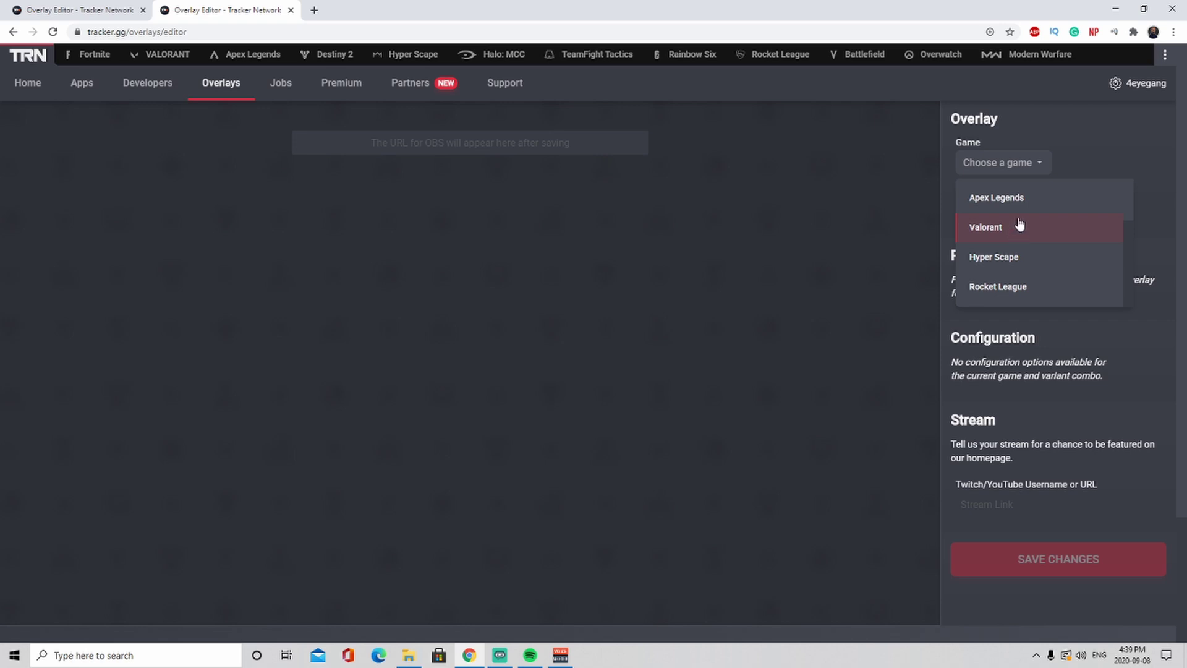
{"action": "scroll", "coordinate": [1023, 243], "scroll_direction": "down", "scroll_amount": 1}
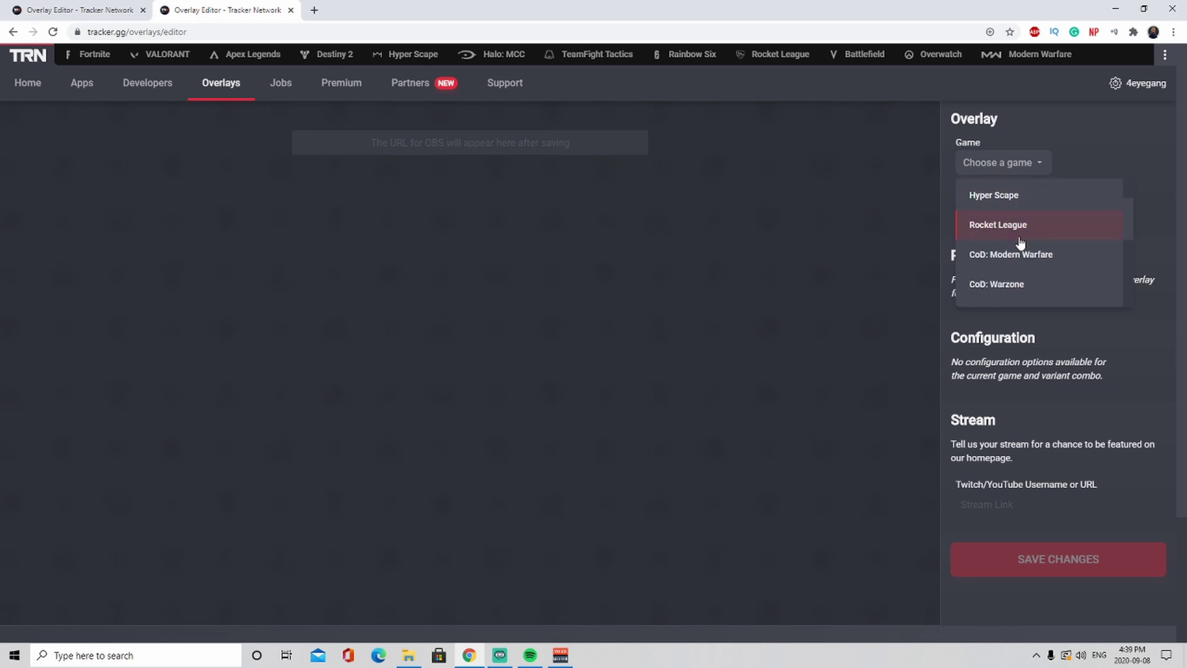
{"action": "scroll", "coordinate": [1020, 241], "scroll_direction": "up", "scroll_amount": 1}
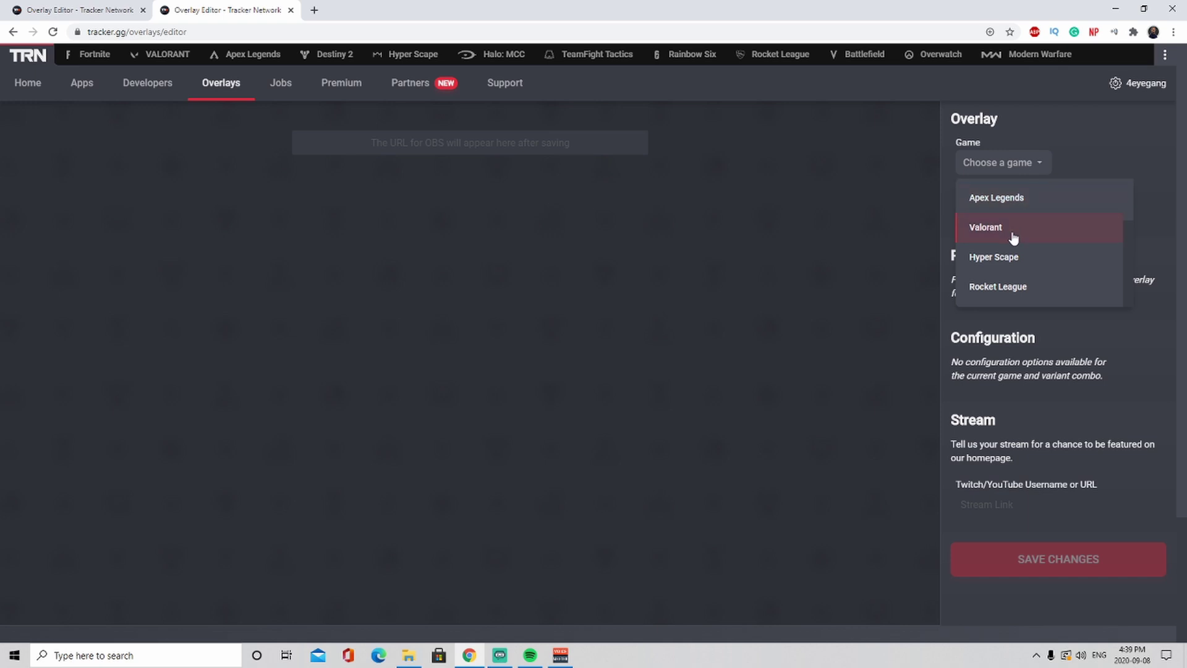
{"action": "scroll", "coordinate": [1016, 260], "scroll_direction": "down", "scroll_amount": 1}
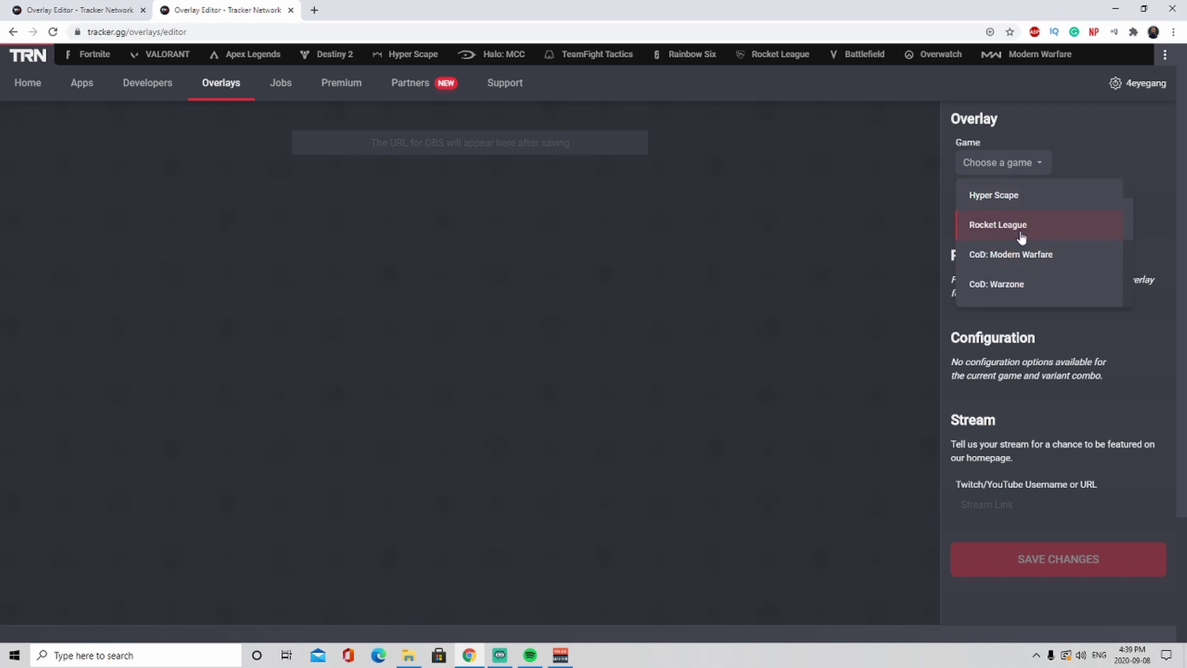
{"action": "scroll", "coordinate": [1029, 250], "scroll_direction": "down", "scroll_amount": 2}
{"action": "scroll", "coordinate": [1038, 260], "scroll_direction": "up", "scroll_amount": 3}
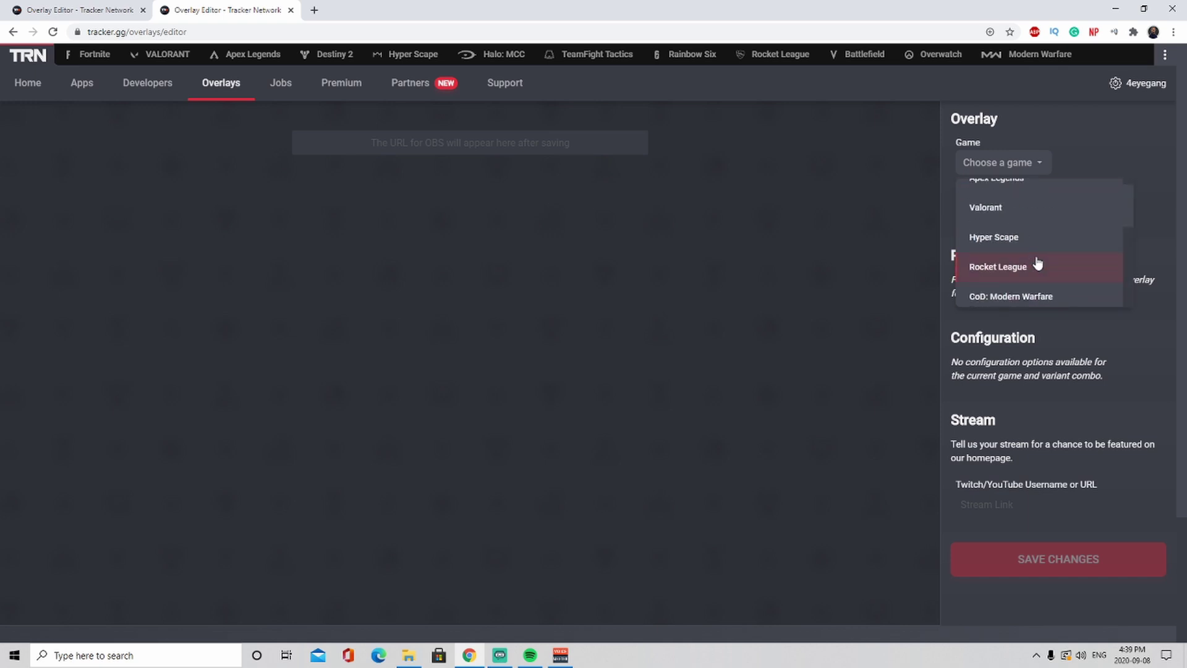
{"action": "left_click", "coordinate": [1030, 299]}
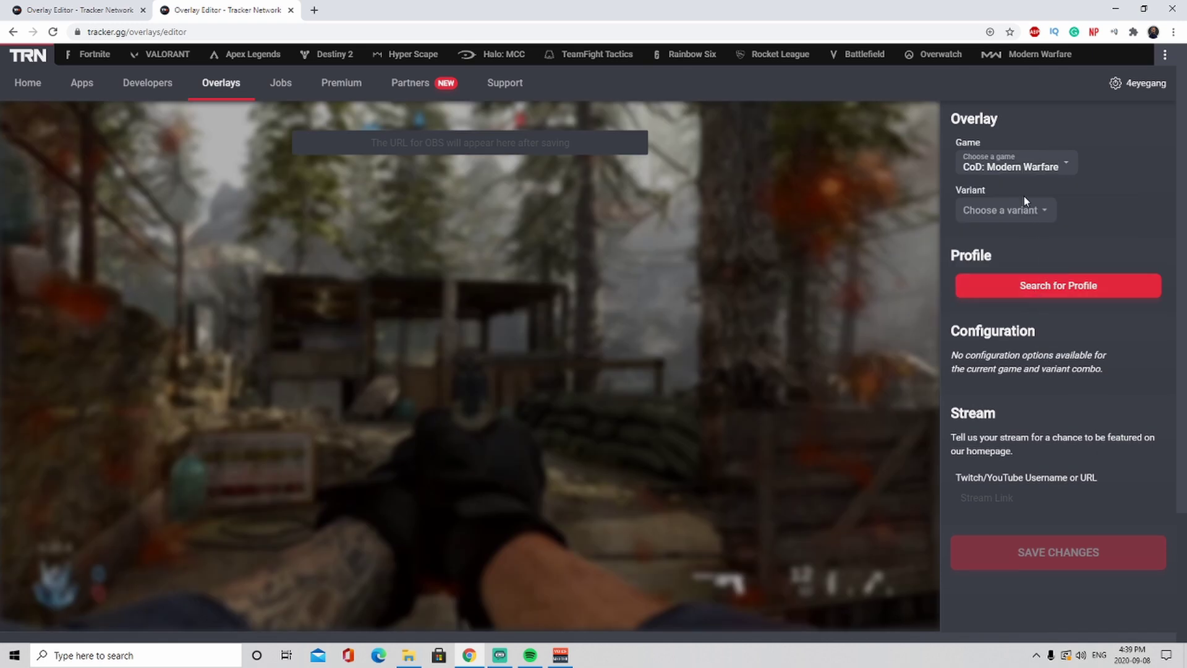
- Set the overlay variant to Boxed Banner
{"action": "left_click", "coordinate": [1043, 211]}
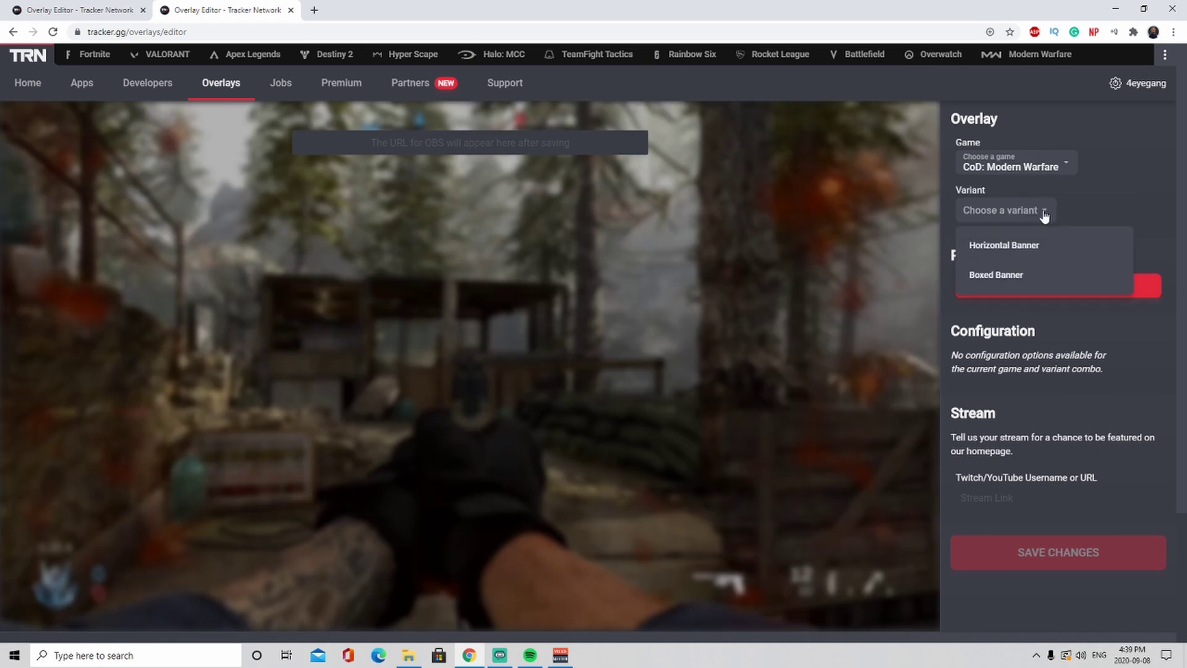
{"action": "left_click", "coordinate": [1004, 248]}
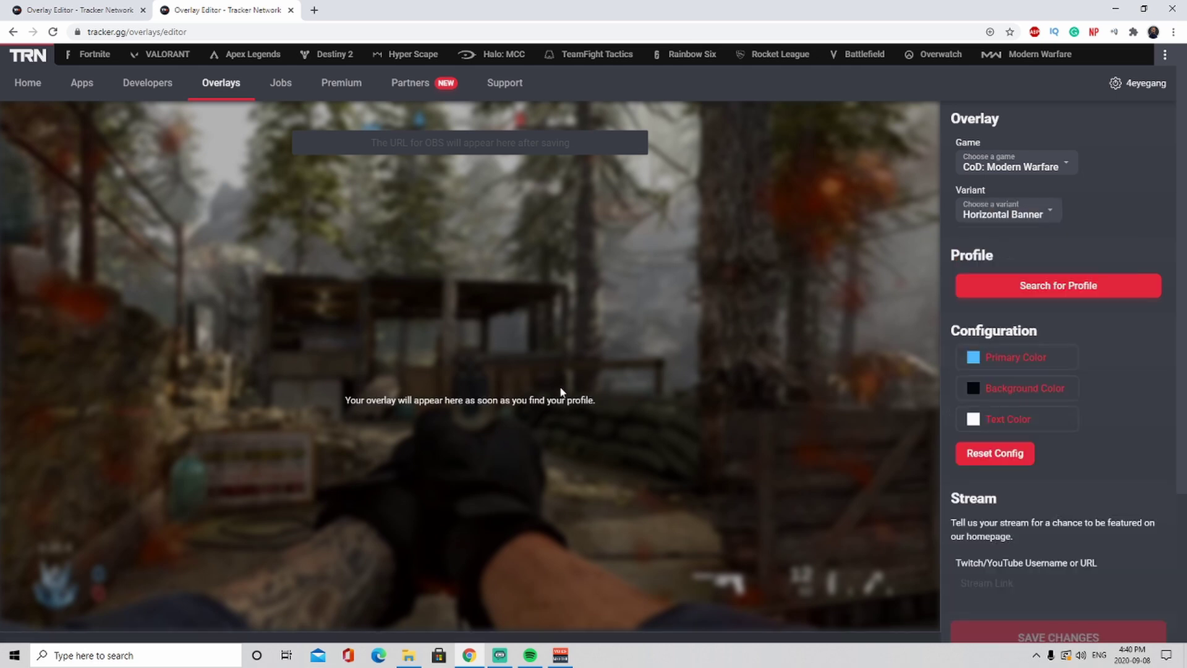
{"action": "left_click", "coordinate": [1025, 220]}
{"action": "left_click", "coordinate": [1026, 275]}
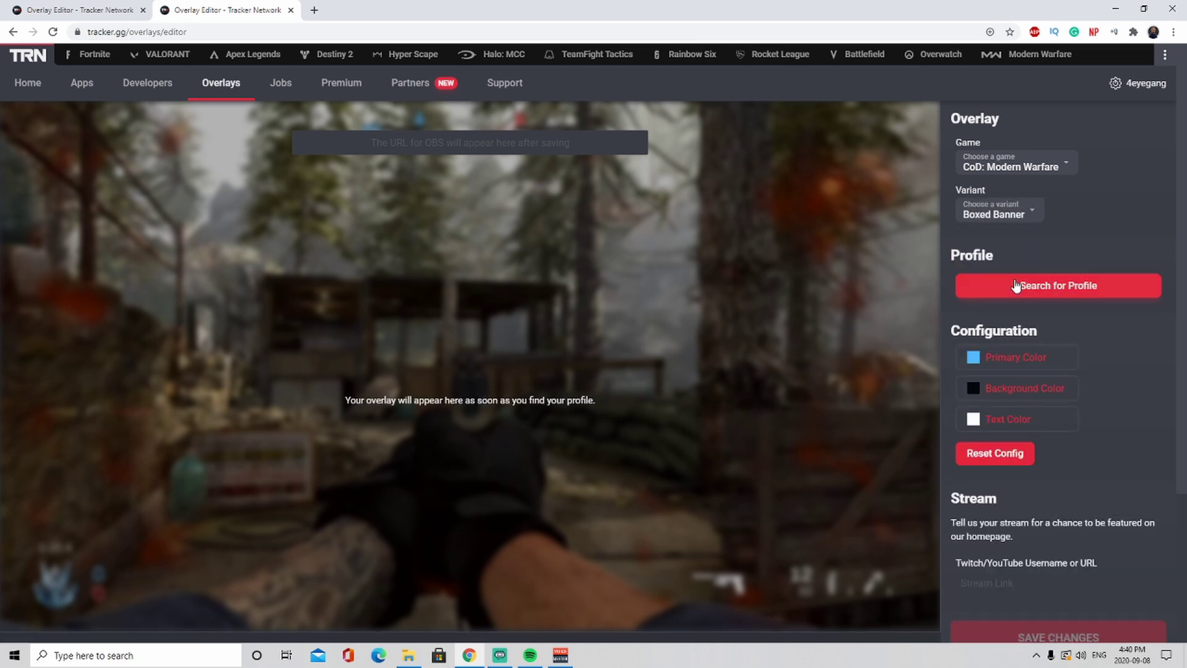
{"action": "left_click_drag", "start_coordinate": [376, 400], "coordinate": [584, 400]}
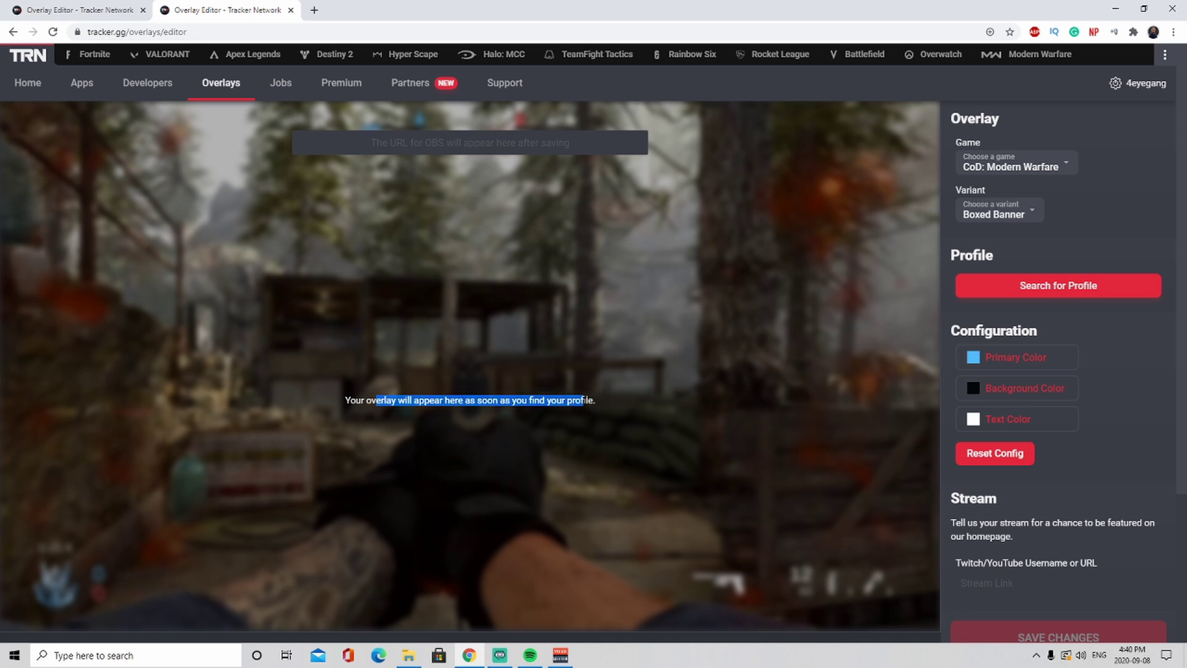
- Link the recent Battle.net player profile and switch the variant to Horizontal Banner
{"action": "left_click", "coordinate": [1060, 286]}
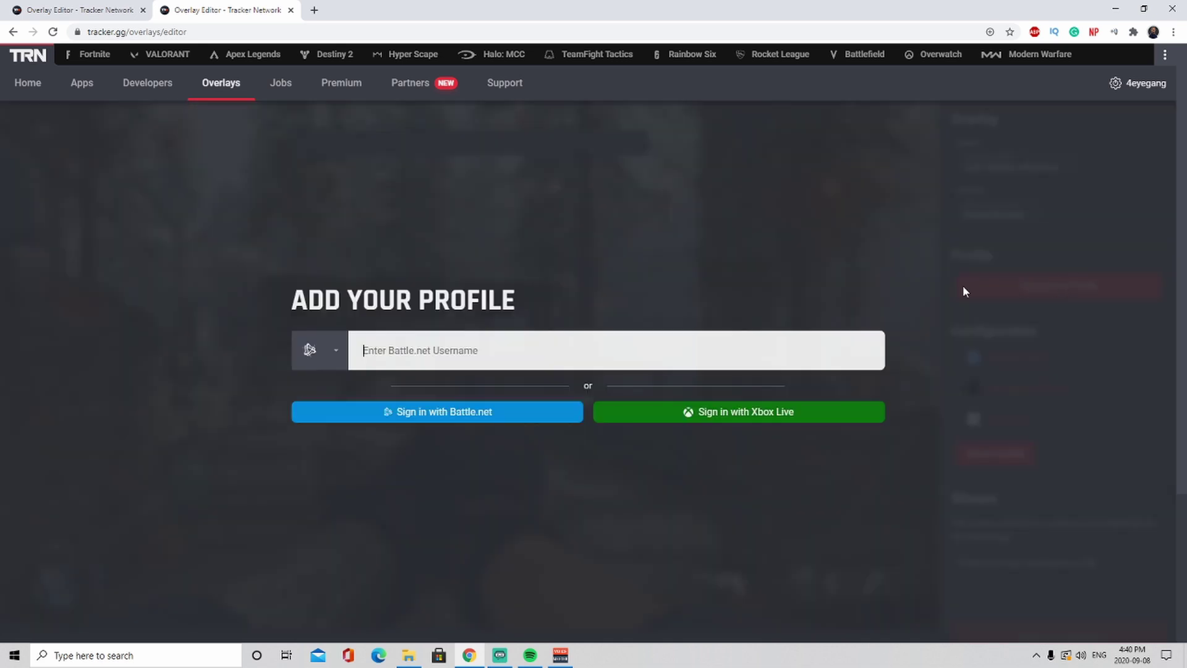
{"action": "left_click", "coordinate": [429, 336]}
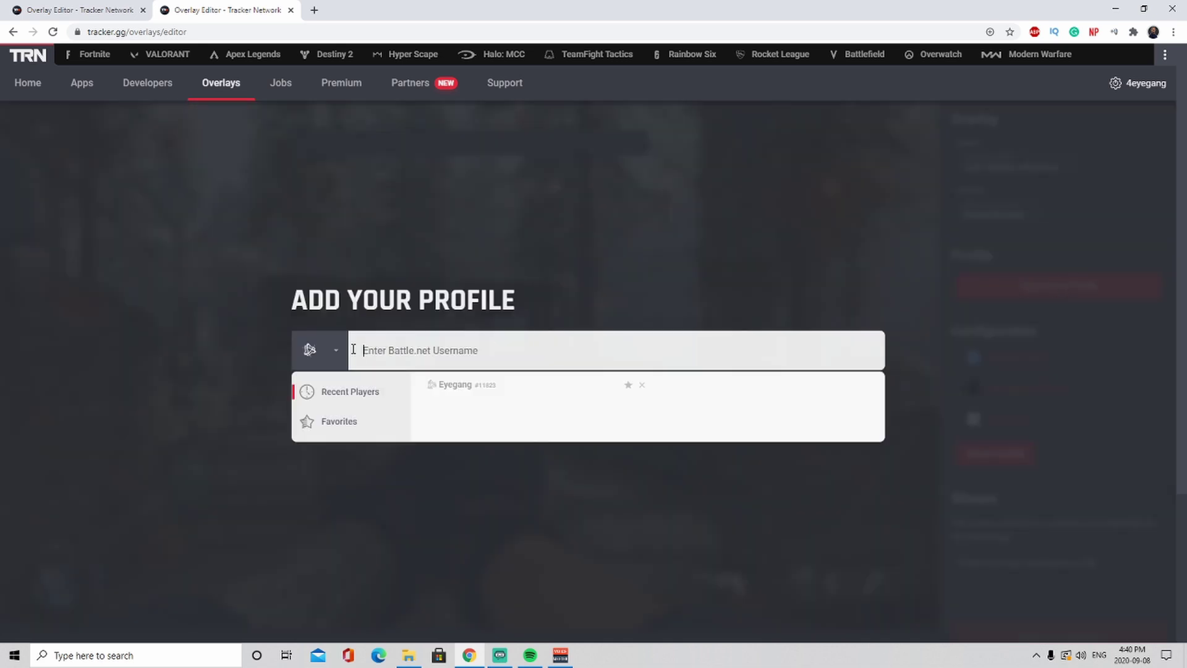
{"action": "left_click", "coordinate": [484, 386]}
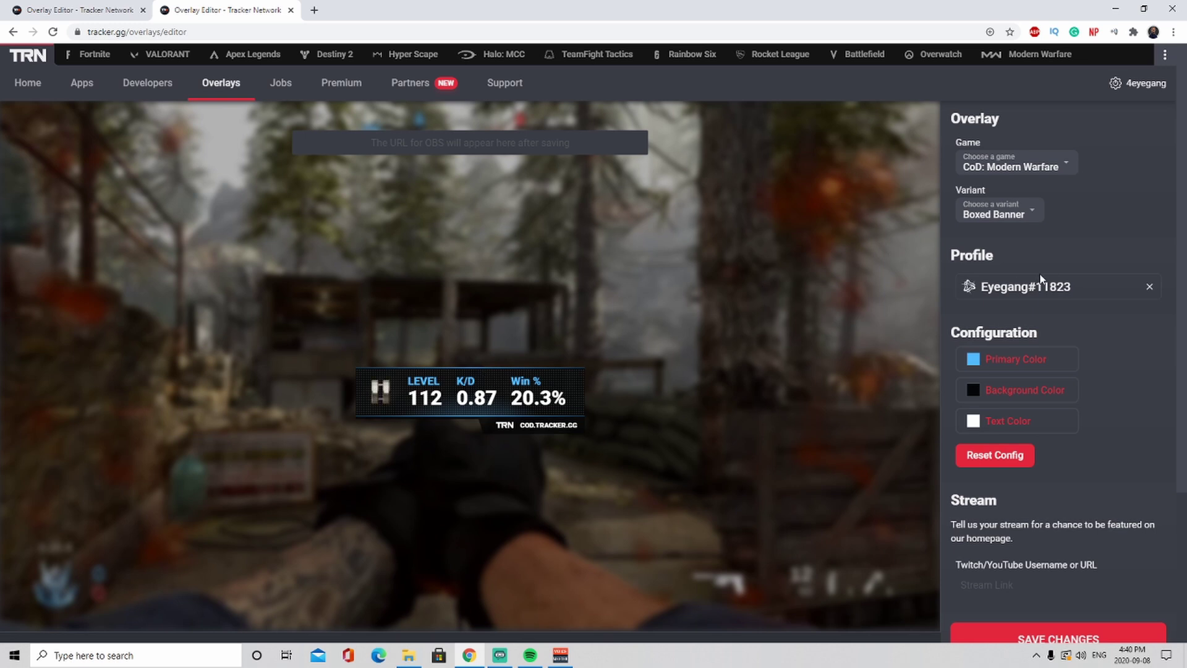
{"action": "left_click", "coordinate": [1024, 217]}
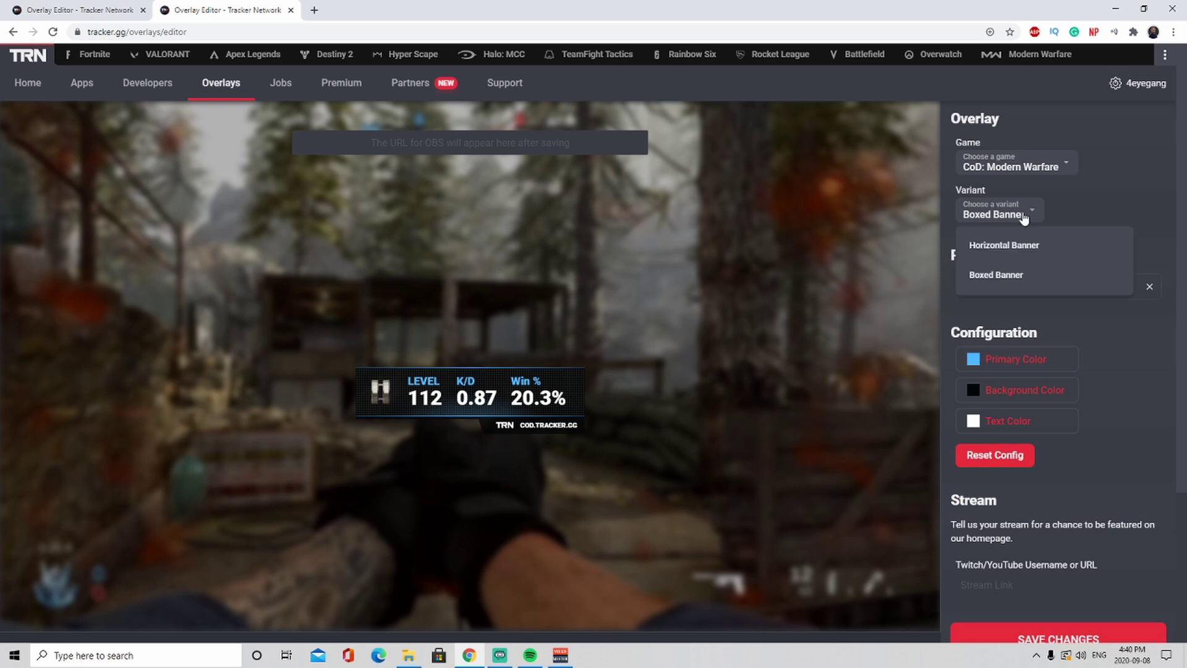
{"action": "left_click", "coordinate": [1011, 253]}
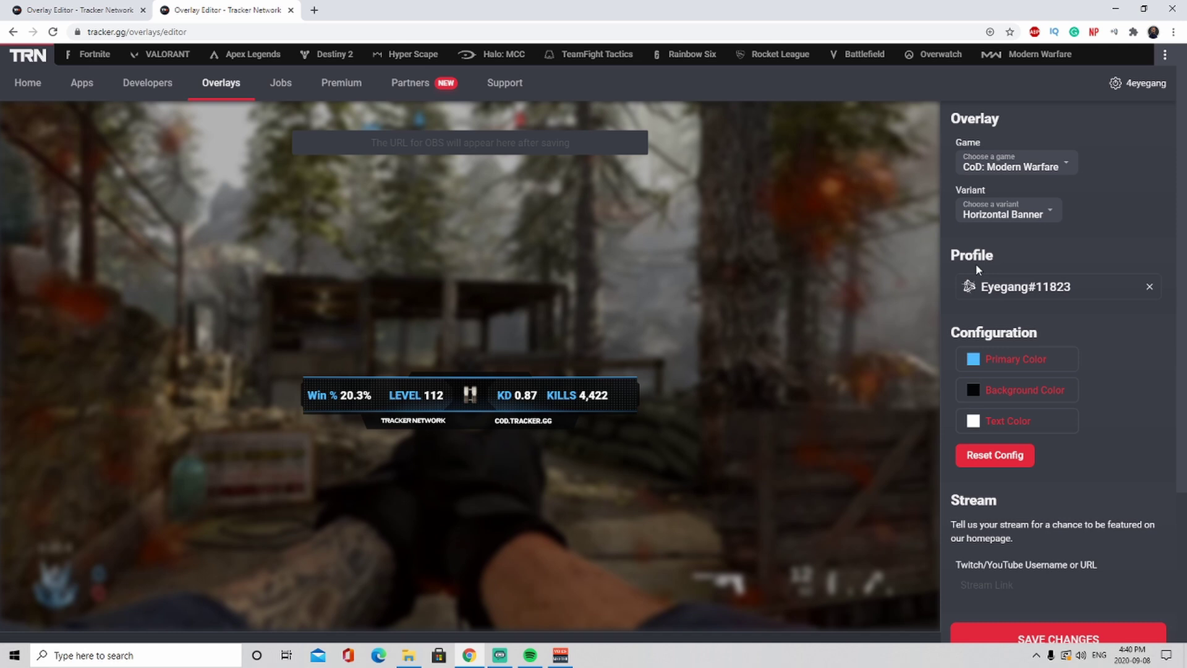
- Set the overlay's primary colour to an orange preset
{"action": "left_click", "coordinate": [977, 360]}
{"action": "left_click", "coordinate": [979, 456]}
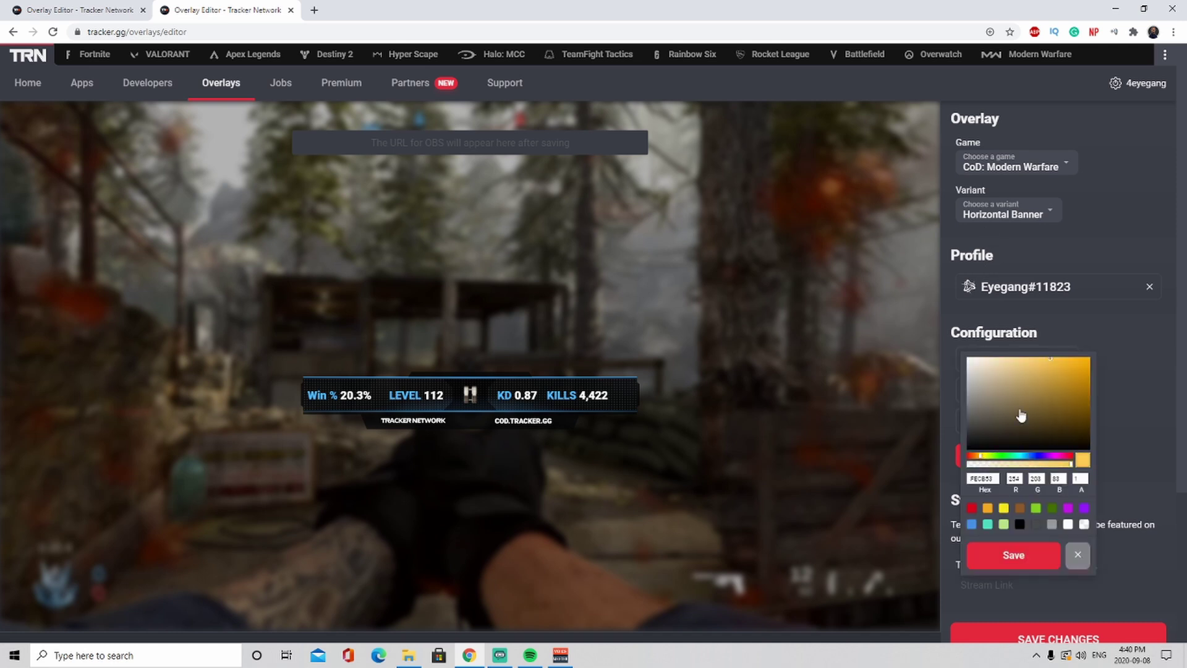
{"action": "left_click", "coordinate": [1074, 365]}
{"action": "left_click", "coordinate": [1077, 360]}
{"action": "left_click", "coordinate": [988, 512]}
{"action": "left_click", "coordinate": [1014, 557]}
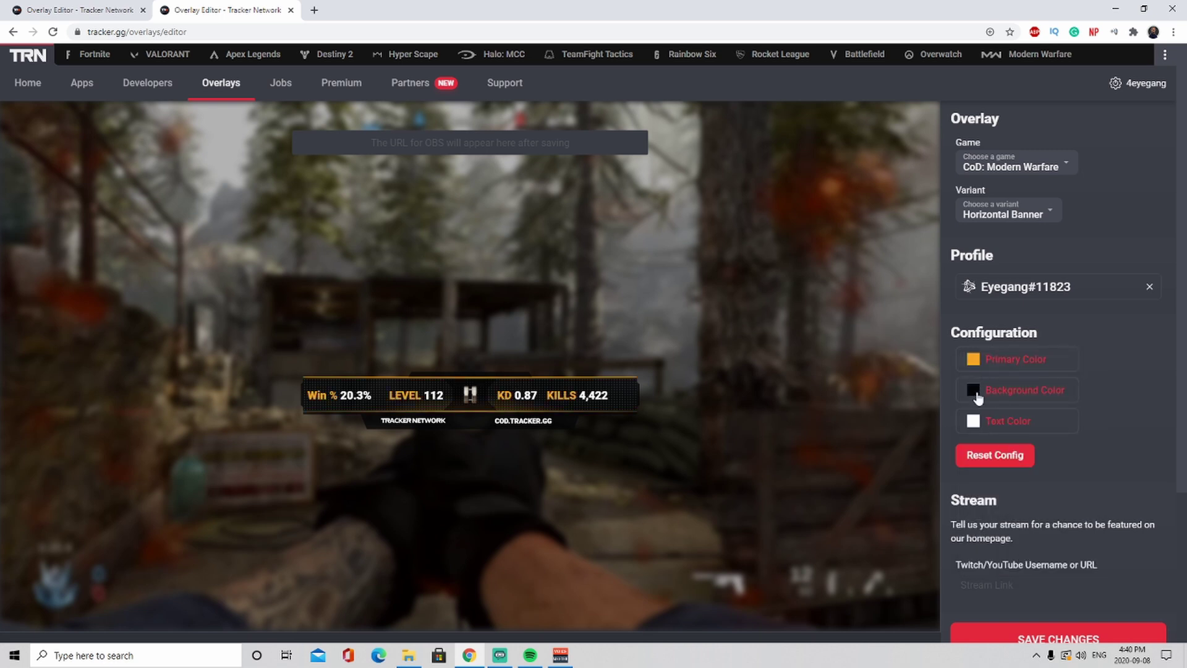
- Make the text colour brown, then lighten it to a pale beige
{"action": "left_click", "coordinate": [973, 420]}
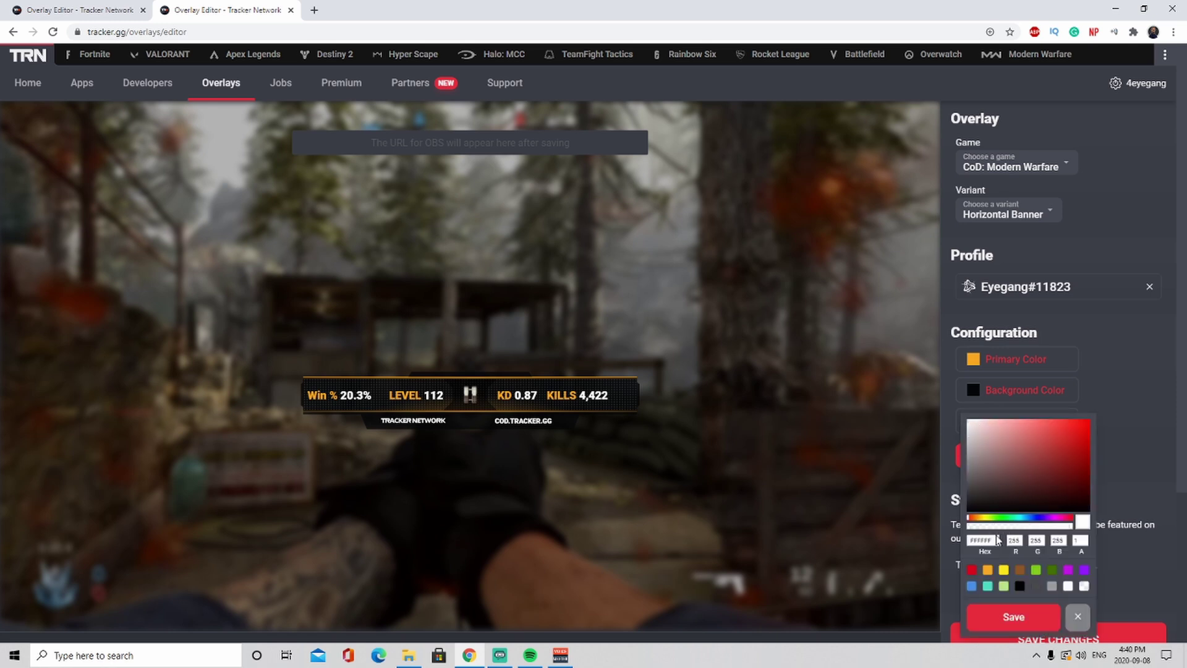
{"action": "left_click", "coordinate": [1020, 572]}
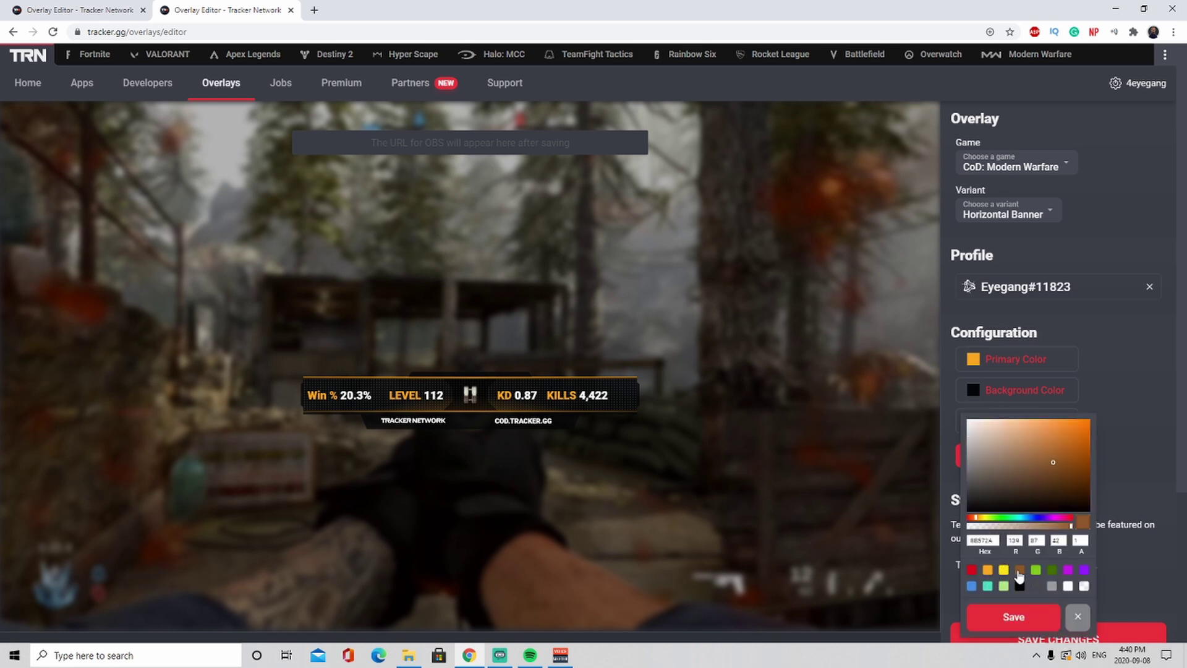
{"action": "left_click", "coordinate": [1002, 617]}
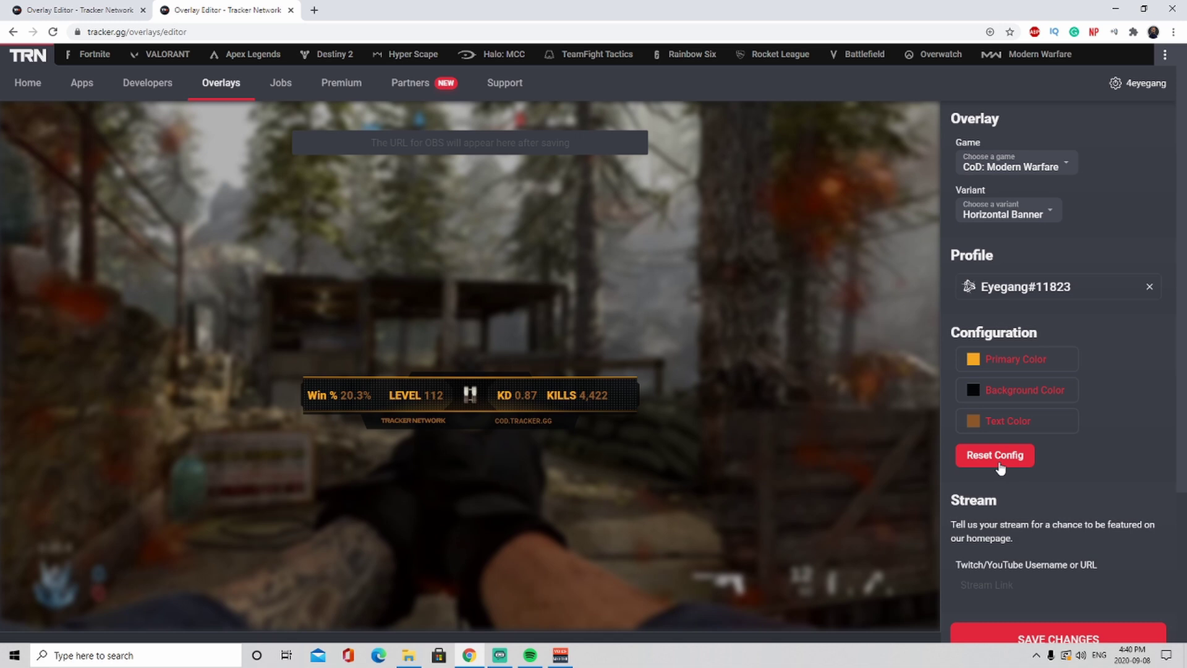
{"action": "left_click", "coordinate": [990, 431]}
{"action": "left_click_drag", "start_coordinate": [989, 476], "coordinate": [987, 425]}
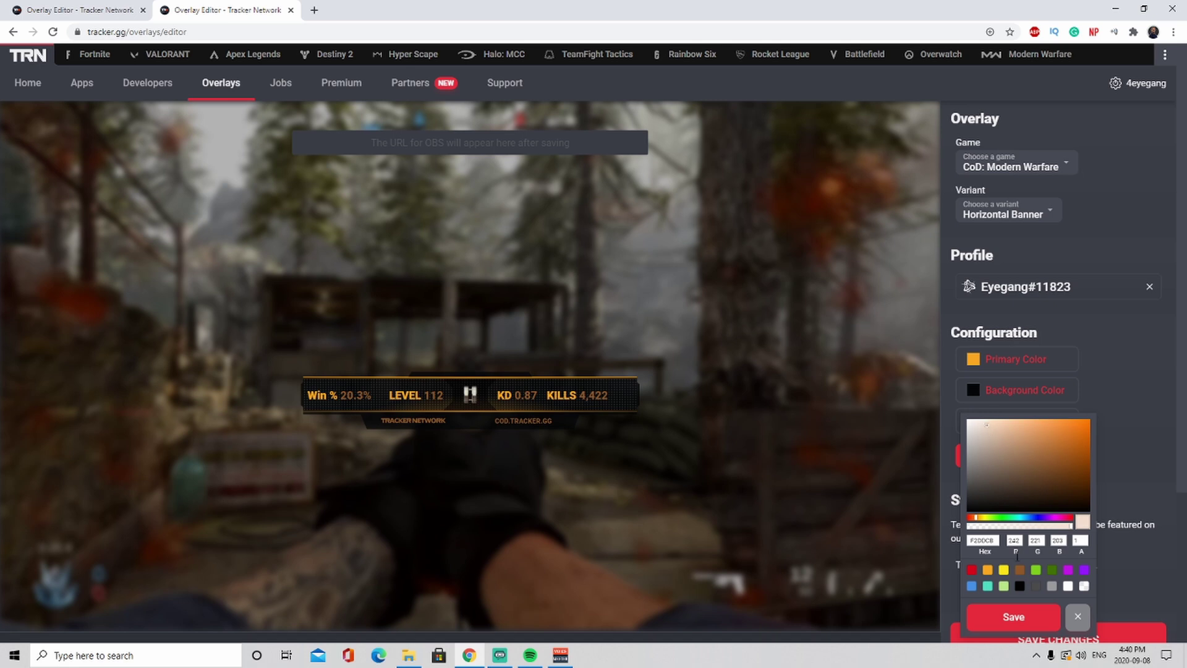
{"action": "left_click", "coordinate": [1018, 617]}
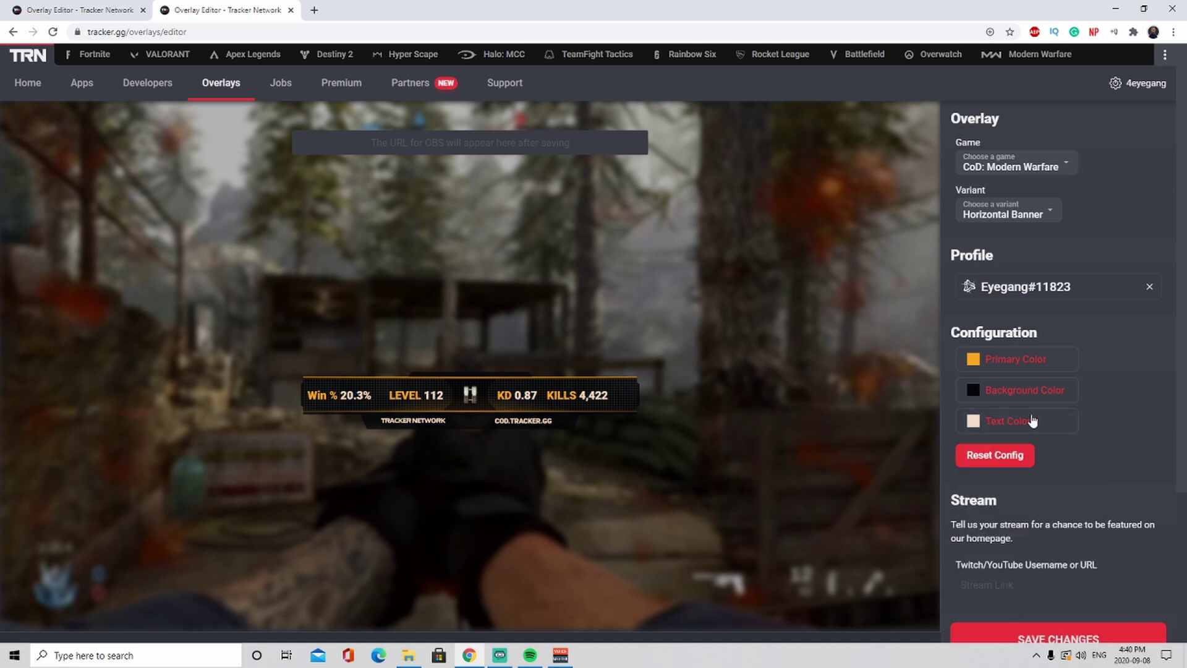
{"action": "scroll", "coordinate": [1062, 420], "scroll_direction": "down", "scroll_amount": 2}
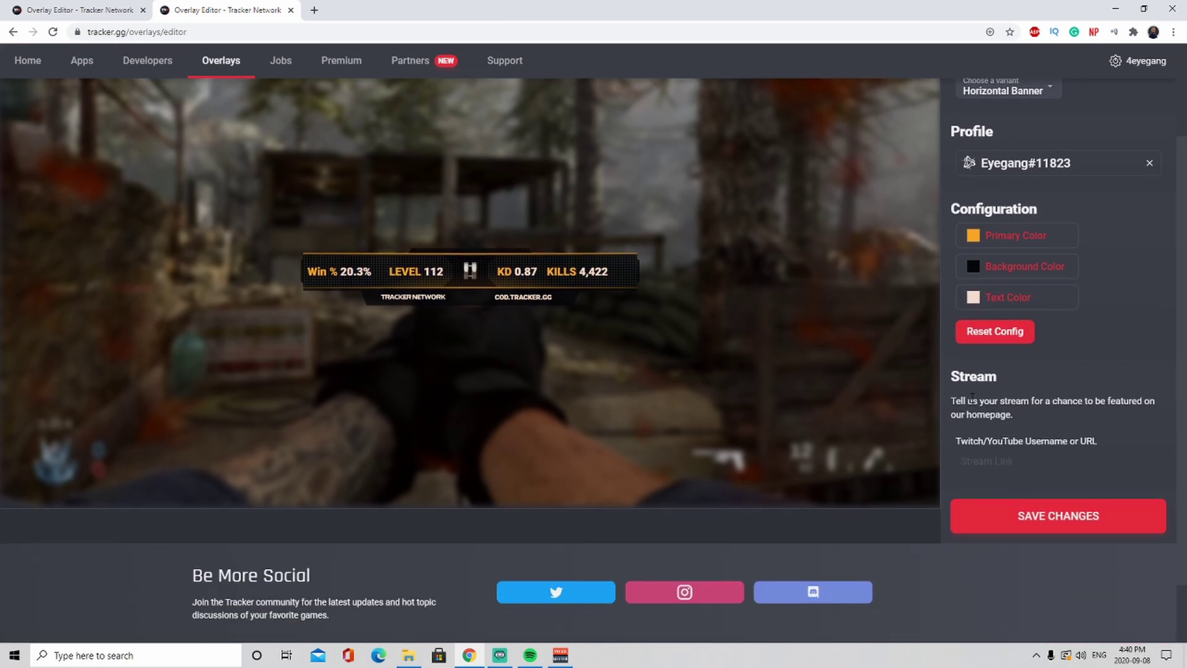
- Enter the stream channel name in the Twitch/YouTube field and save the overlay
{"action": "left_click_drag", "start_coordinate": [979, 401], "coordinate": [1021, 400]}
{"action": "left_click_drag", "start_coordinate": [968, 444], "coordinate": [1025, 441]}
{"action": "left_click", "coordinate": [992, 463]}
{"action": "type", "text": "4eyegang"}
{"action": "left_click", "coordinate": [1033, 513]}
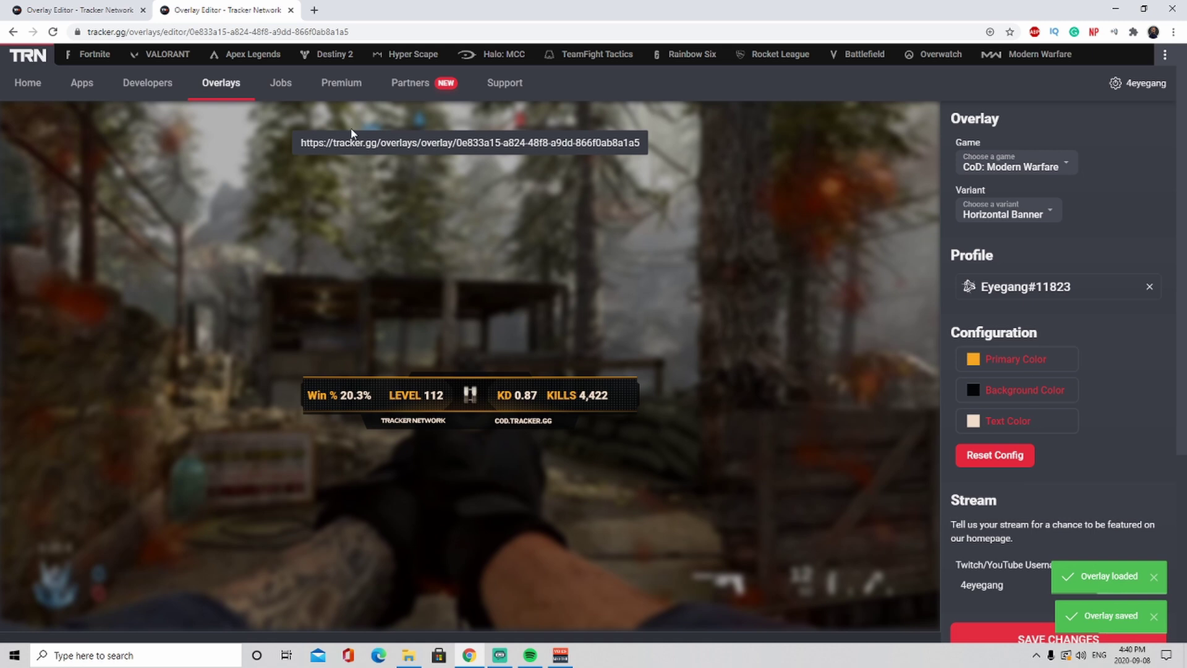
- Select the generated overlay URL and copy it
{"action": "left_click_drag", "start_coordinate": [301, 141], "coordinate": [322, 141]}
{"action": "double_click", "coordinate": [347, 143]}
{"action": "triple_click", "coordinate": [349, 143]}
{"action": "key", "text": "ctrl+c"}
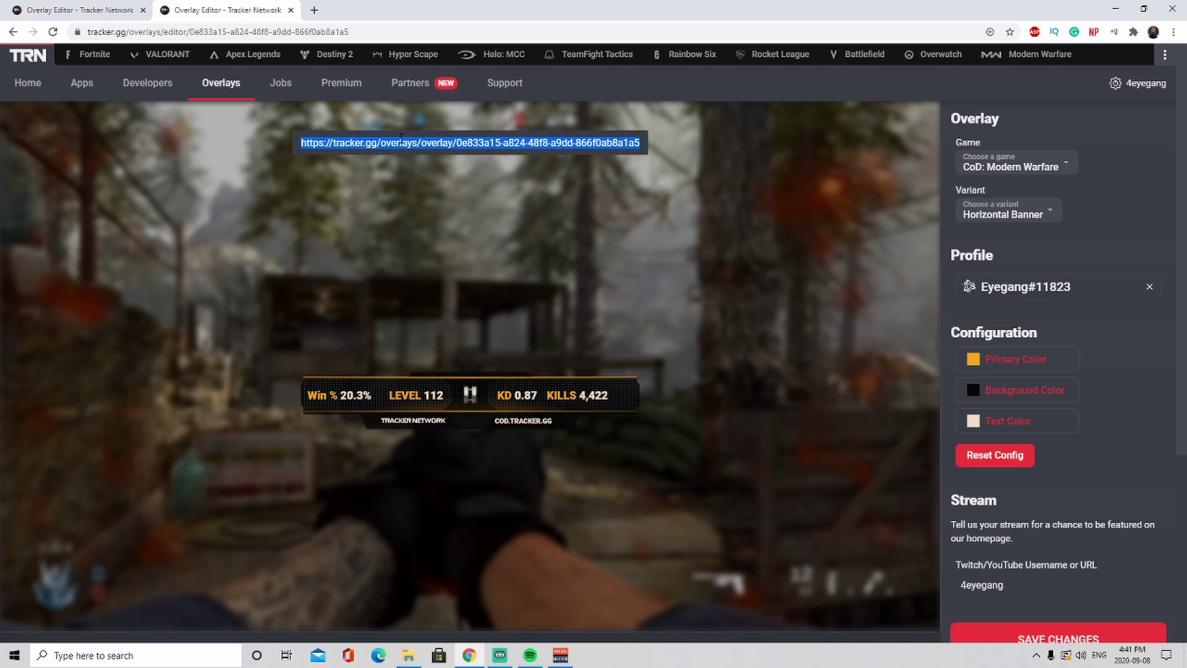
{"action": "right_click", "coordinate": [401, 140]}
{"action": "left_click", "coordinate": [590, 146]}
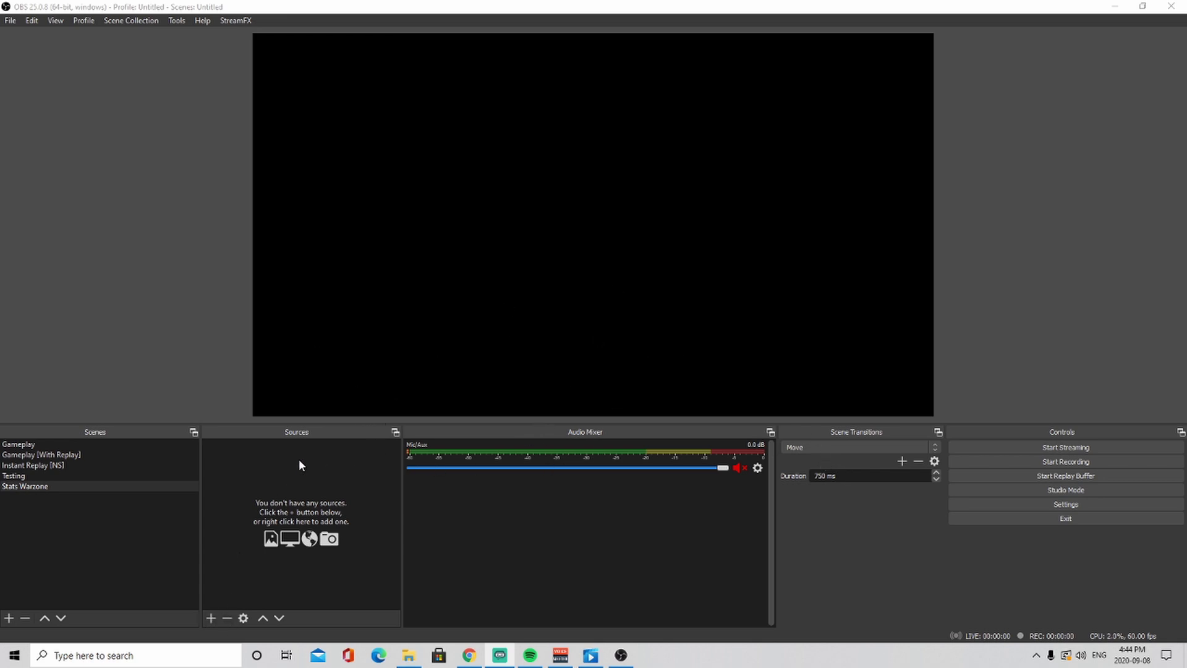
- Add a new Browser source to the OBS scene
{"action": "left_click", "coordinate": [215, 618]}
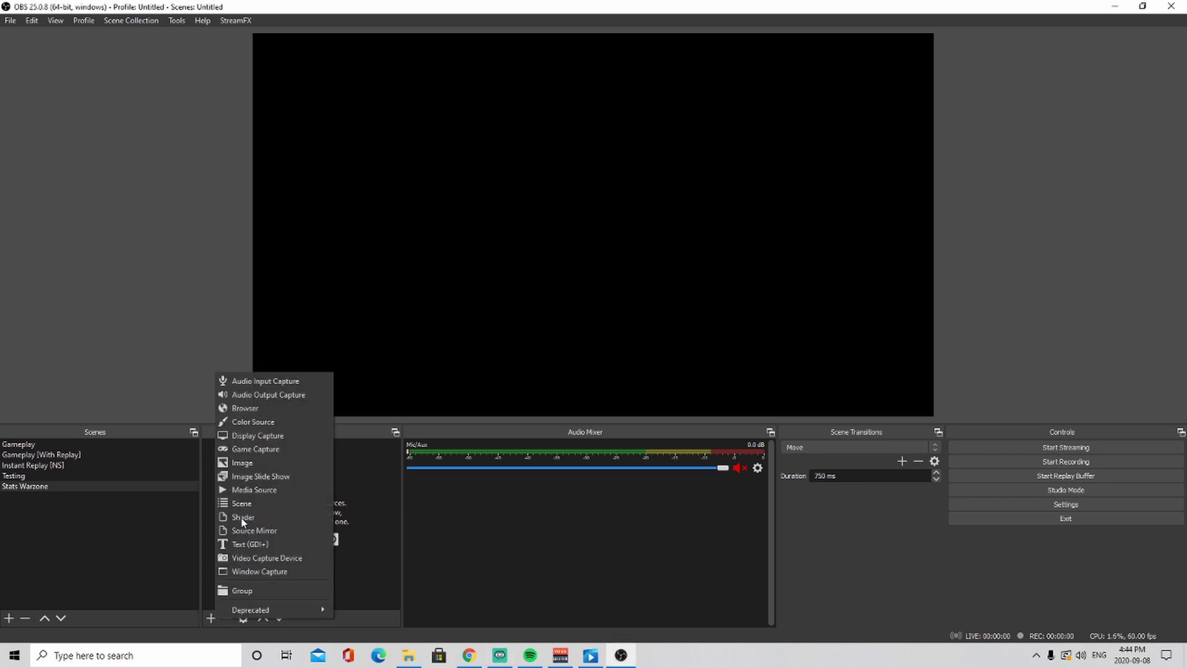
{"action": "left_click", "coordinate": [258, 409]}
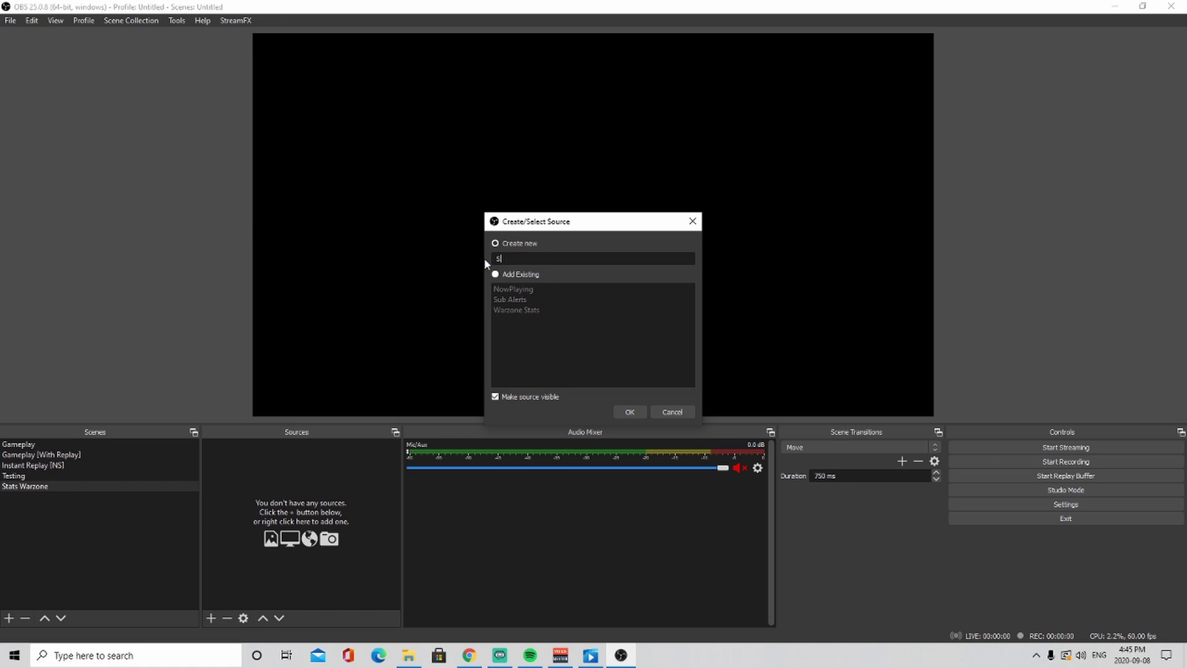
- Create the Stats browser source, paste the tracker.gg overlay URL as its URL, and confirm
{"action": "left_click", "coordinate": [625, 411]}
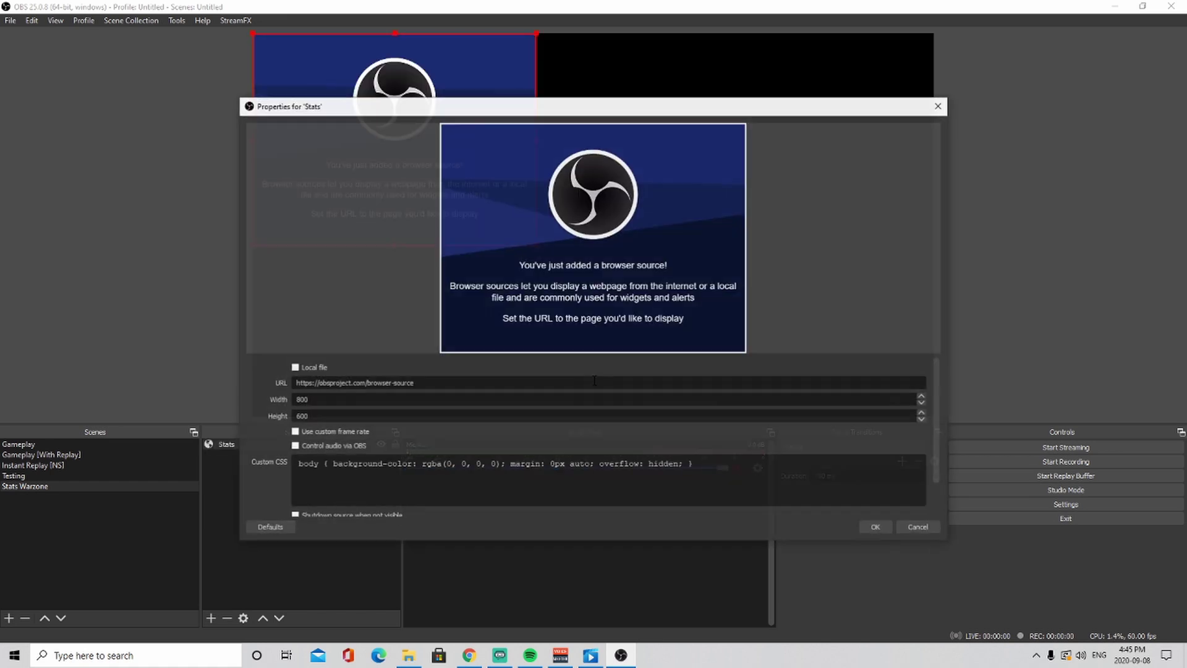
{"action": "left_click_drag", "start_coordinate": [447, 385], "coordinate": [292, 383]}
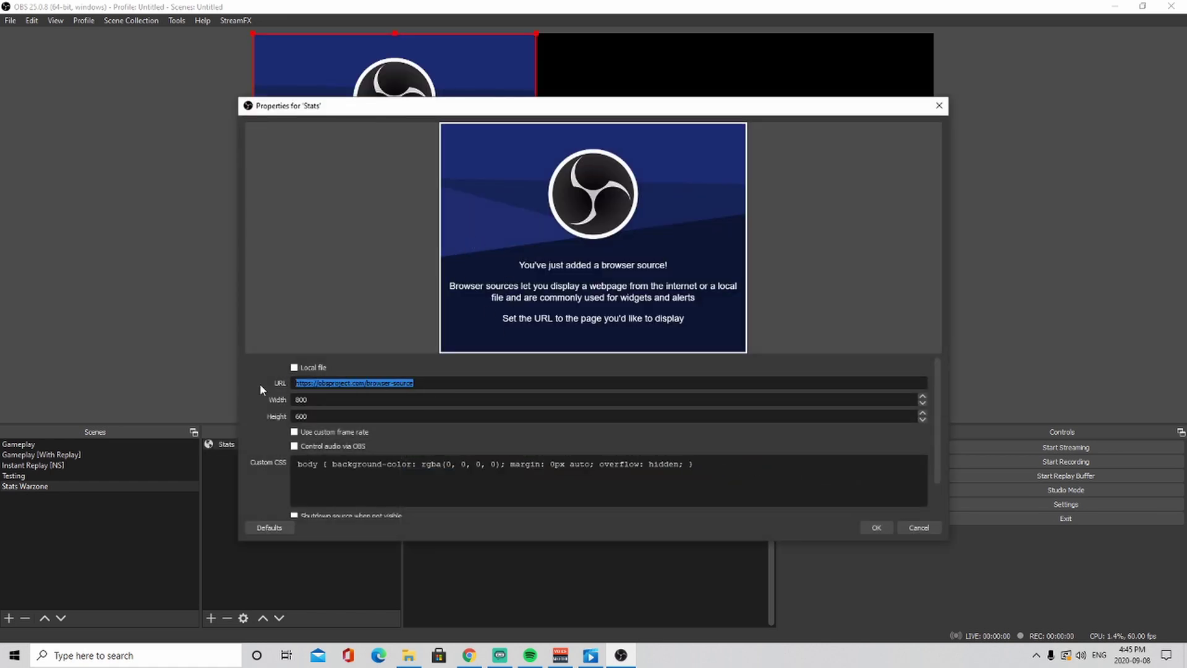
{"action": "key", "text": "ctrl+v"}
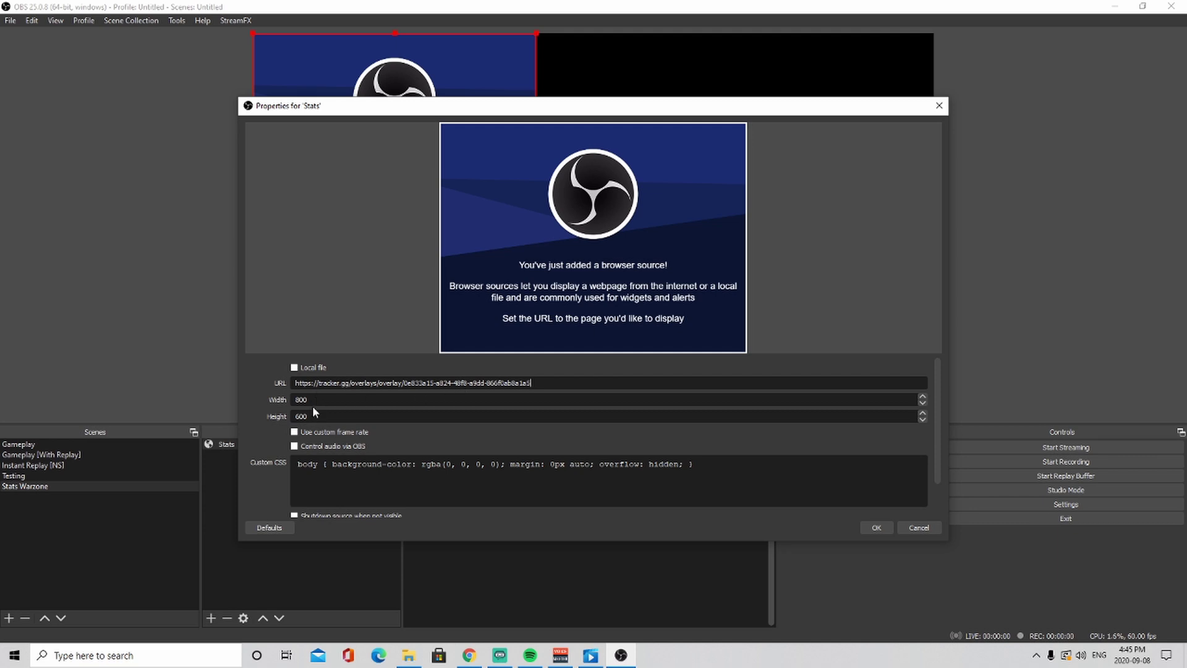
{"action": "left_click", "coordinate": [295, 433]}
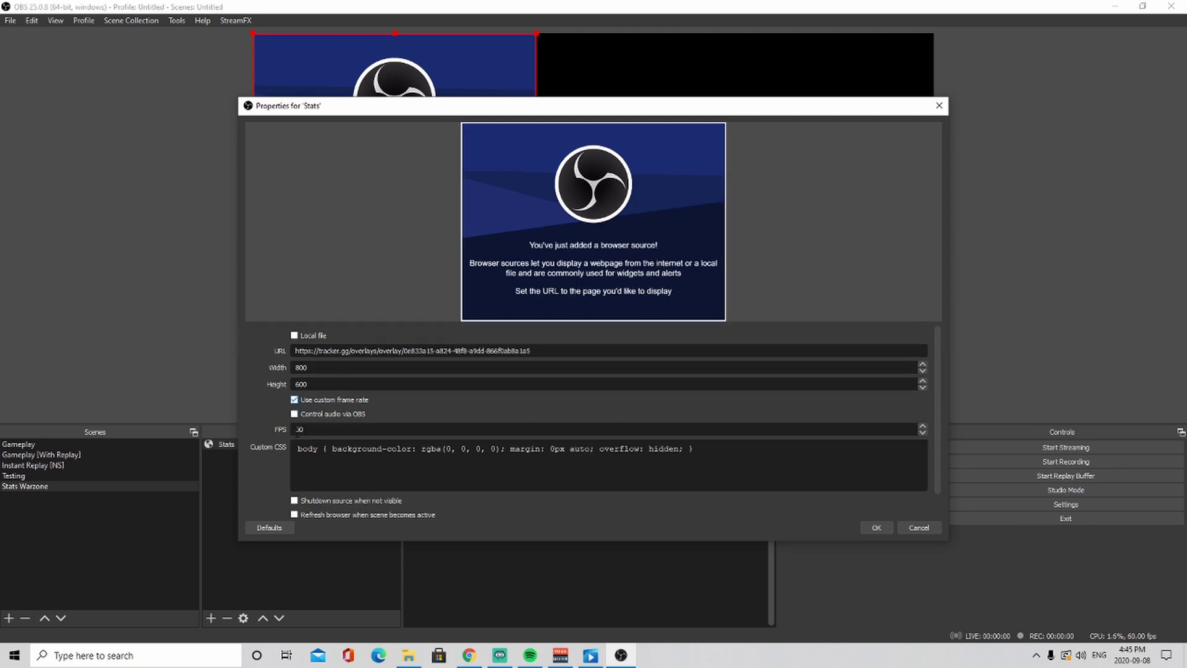
{"action": "left_click", "coordinate": [295, 400]}
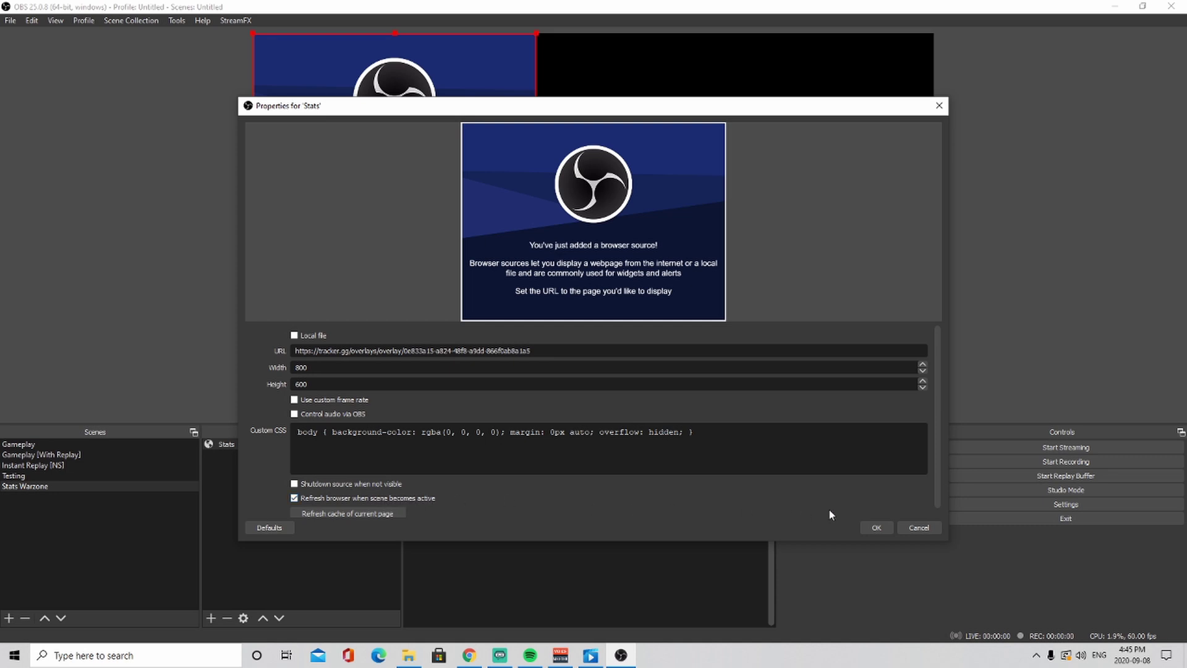
{"action": "left_click", "coordinate": [877, 527]}
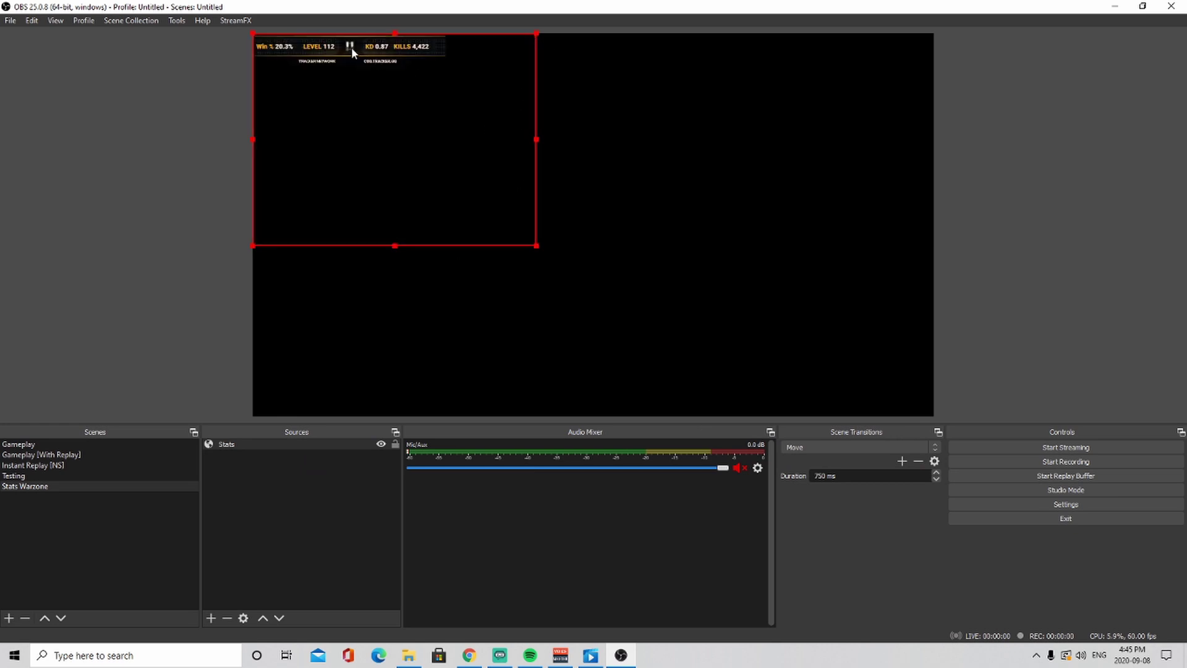
- Alt-crop the Stats source to the stats bar, then enlarge and reposition it lower-left
{"action": "key", "text": "alt"}
{"action": "left_click_drag", "start_coordinate": [537, 246], "coordinate": [447, 62]}
{"action": "left_click_drag", "start_coordinate": [376, 43], "coordinate": [522, 269]}
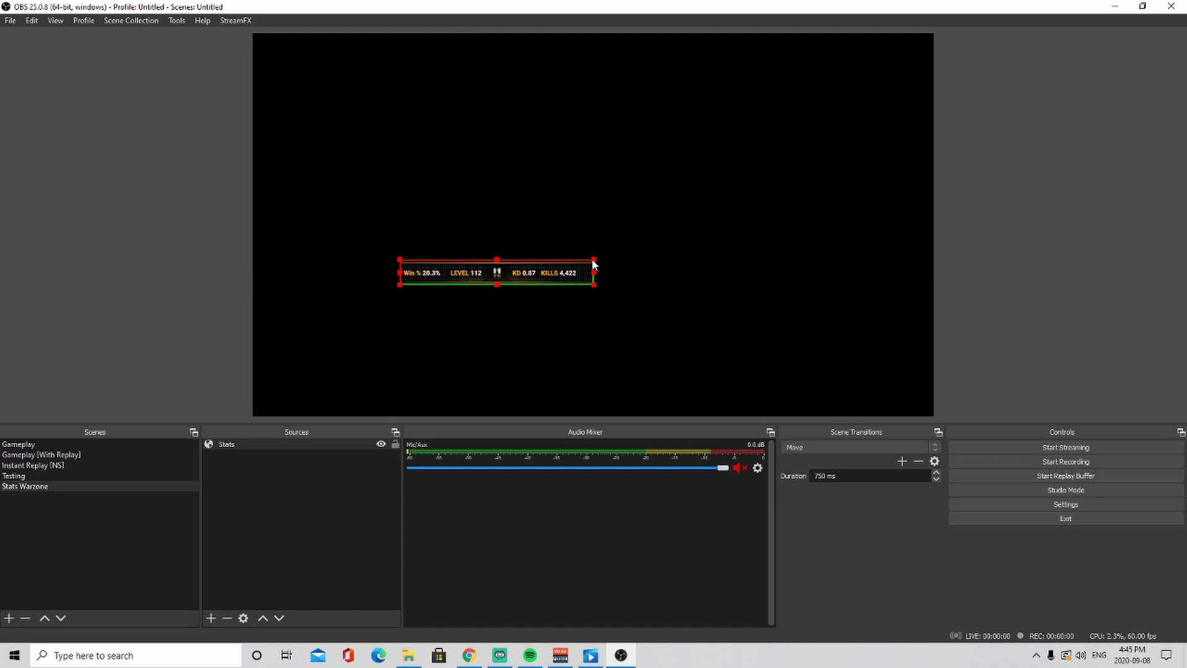
{"action": "left_click_drag", "start_coordinate": [593, 261], "coordinate": [424, 373]}
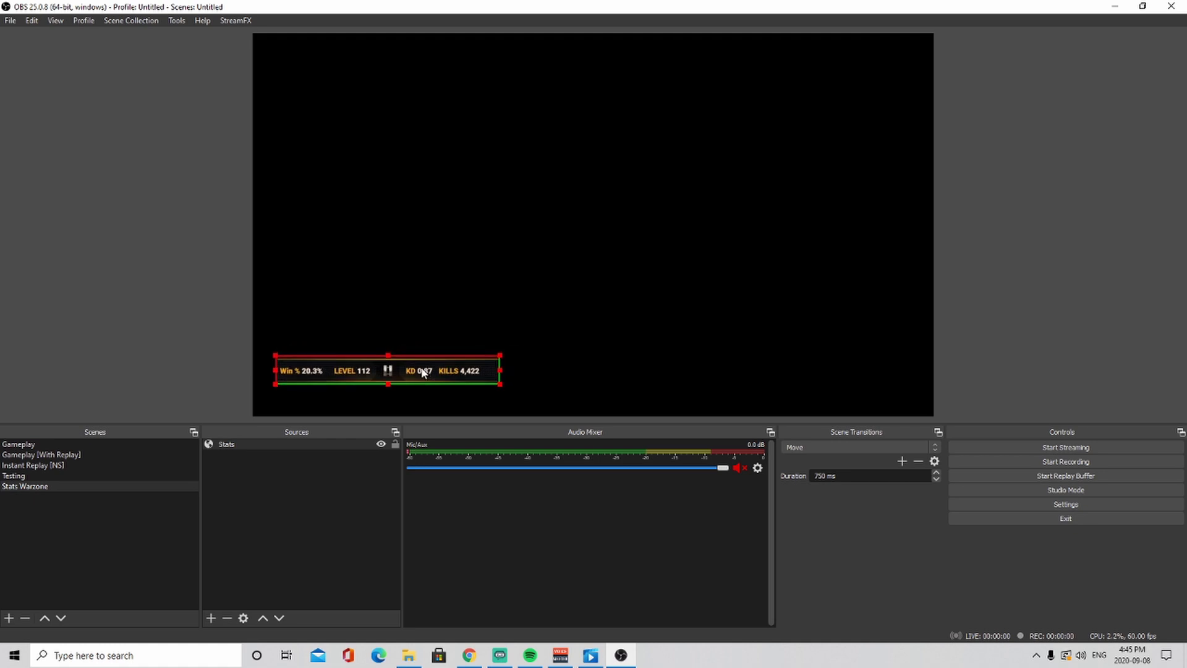
{"action": "left_click", "coordinate": [207, 310]}
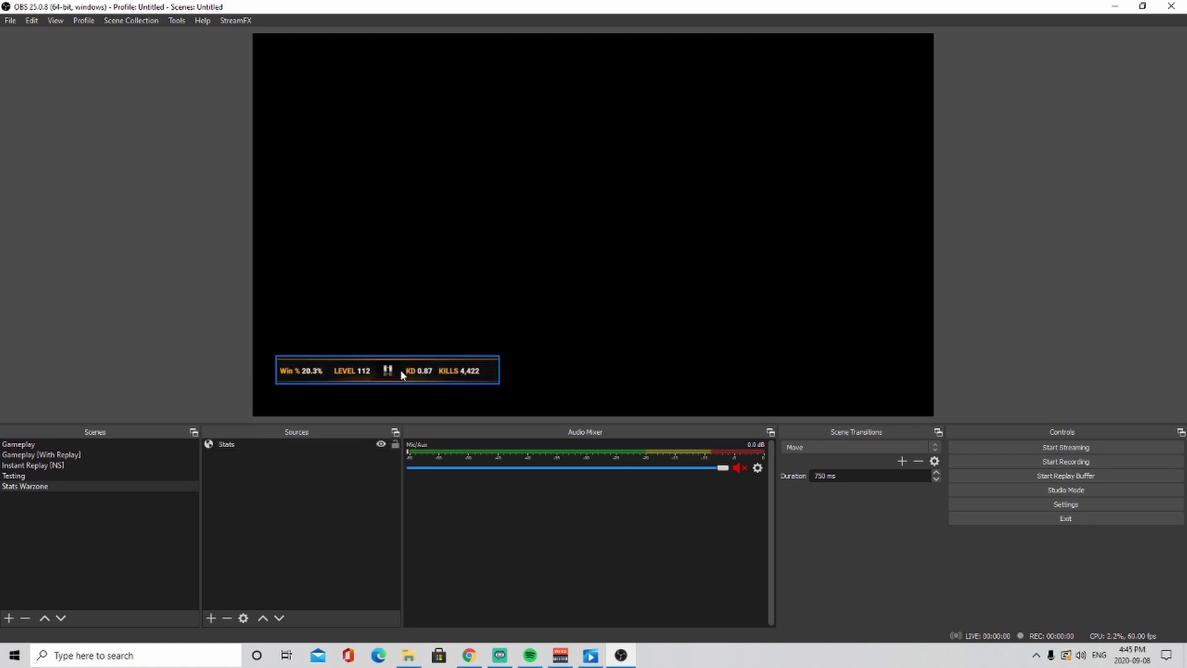